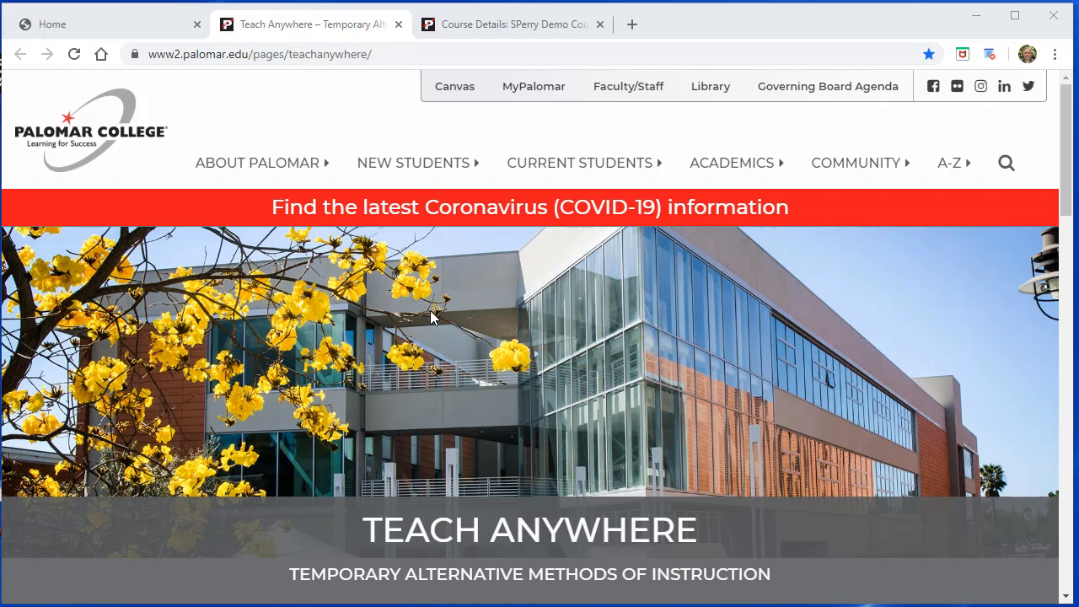
# Step: Open the Training page of the Teach Anywhere site and look through the workshop schedule and Workshop Resources
pyautogui.scroll(-5, 430, 316)
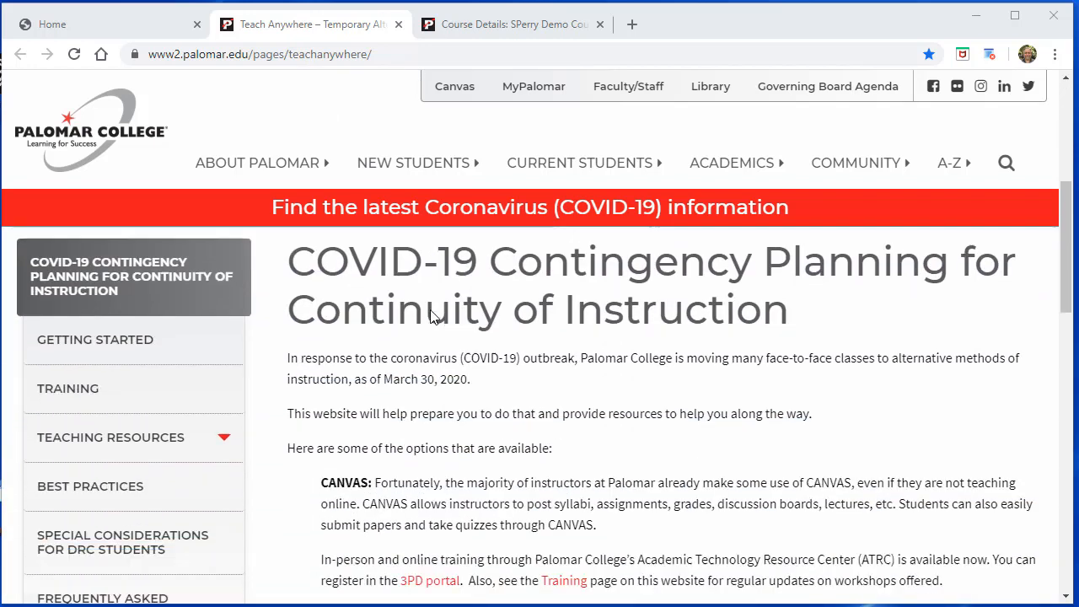
pyautogui.click(90, 368)
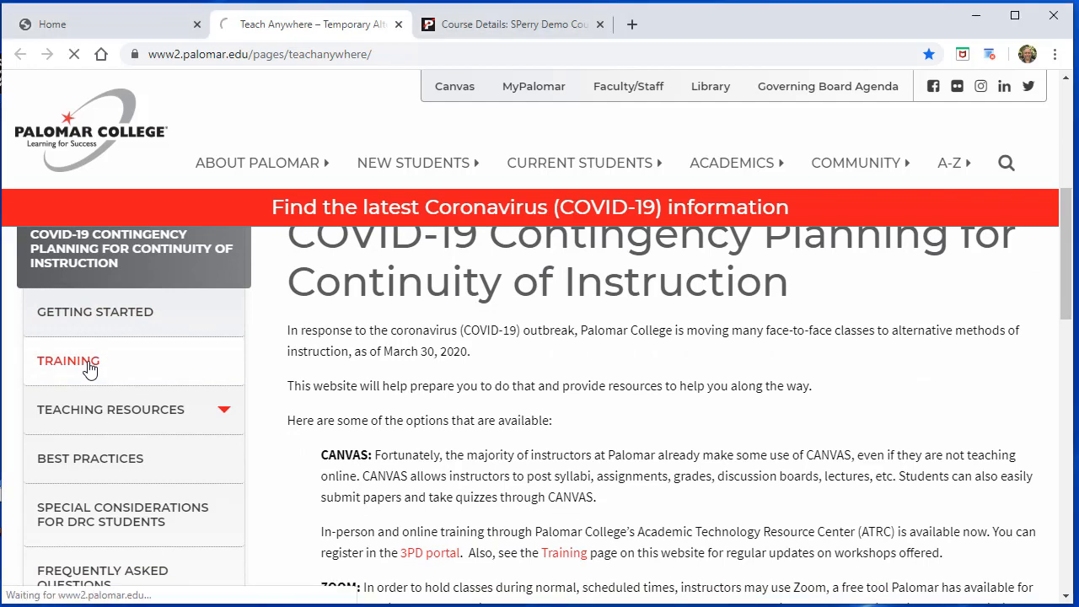
pyautogui.scroll(-4, 644, 361)
pyautogui.scroll(-15, 644, 369)
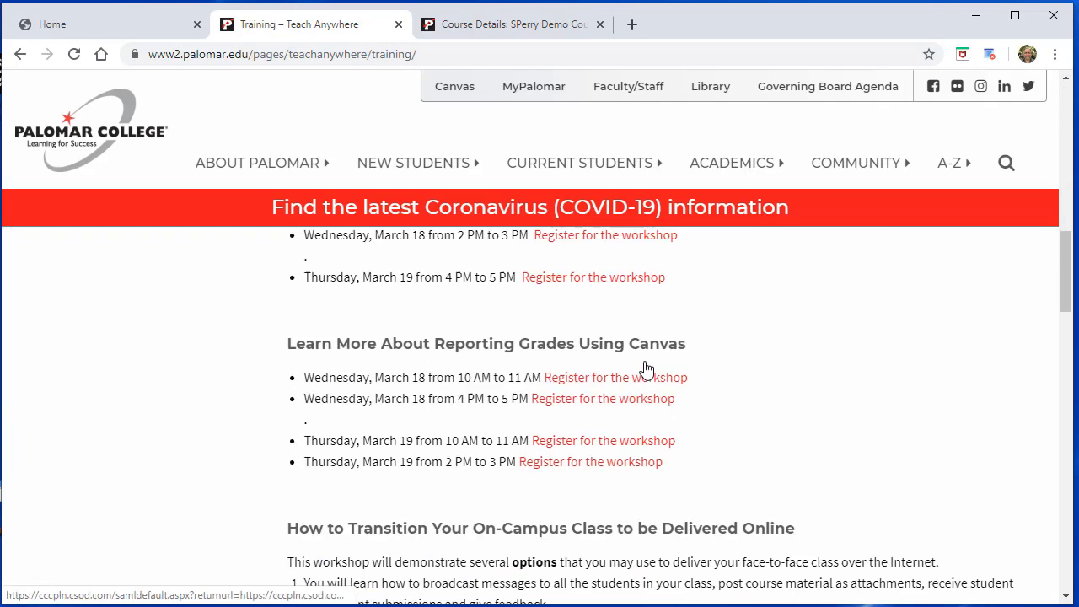
pyautogui.scroll(-10, 644, 368)
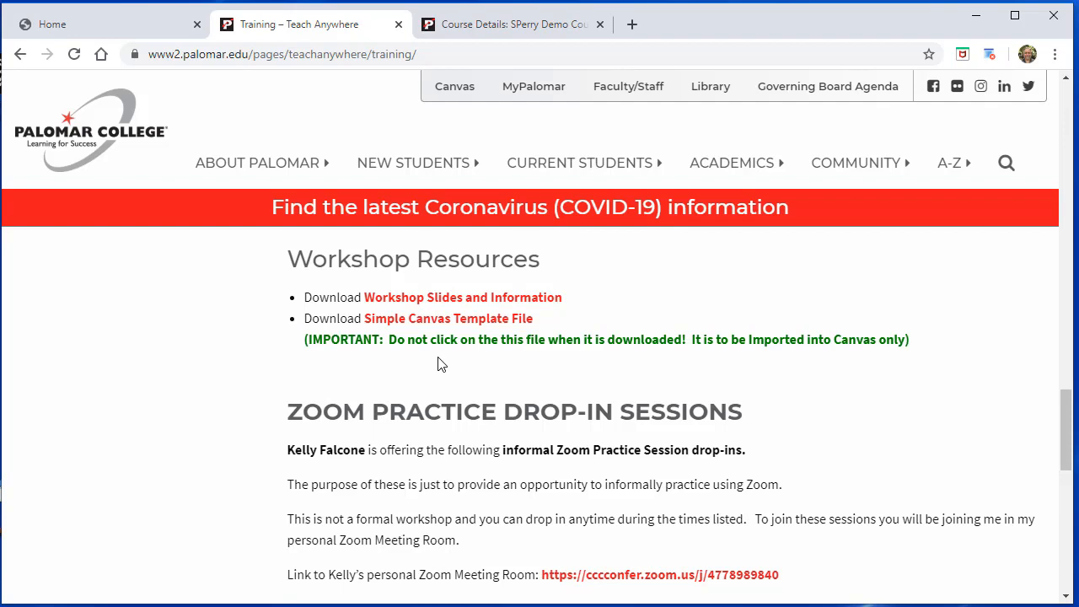
# Step: Open the Using Canvas page under Teaching Resources and find its Simple Canvas Template File
pyautogui.scroll(14, 281, 394)
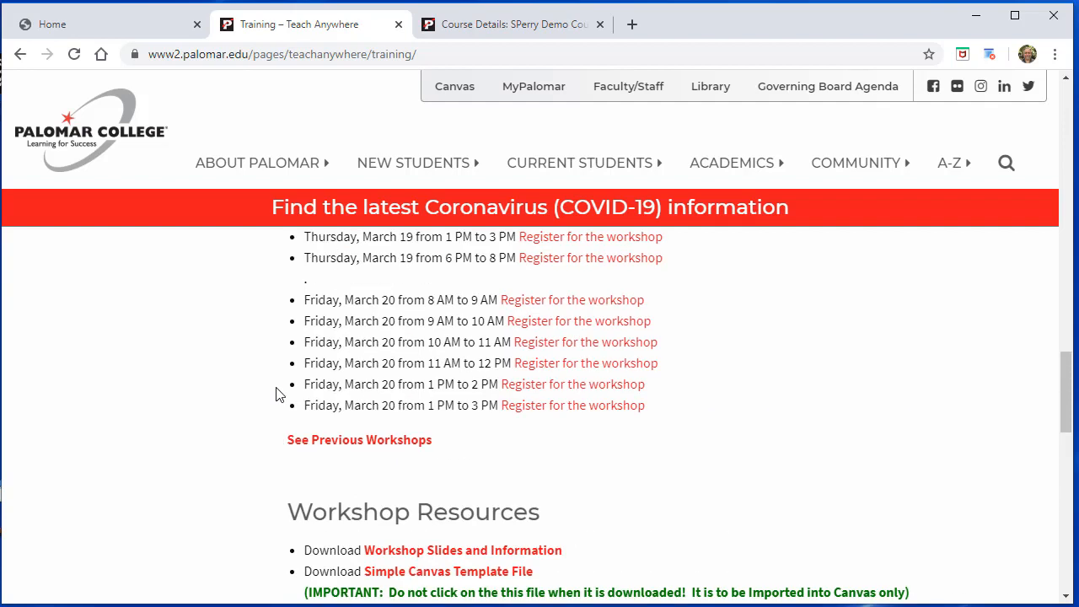
pyautogui.scroll(5, 276, 394)
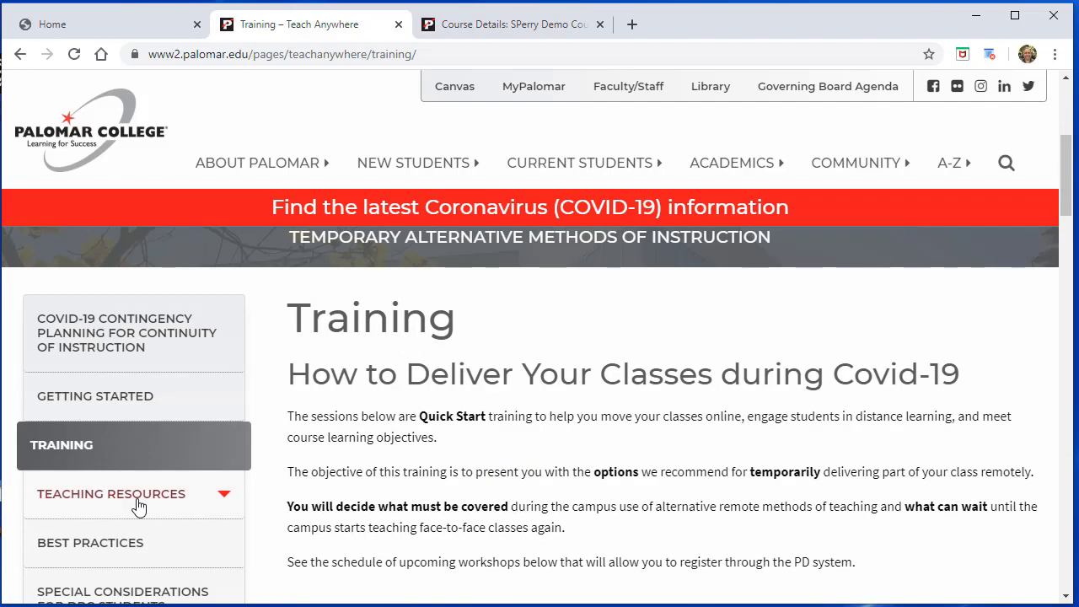
pyautogui.click(152, 495)
pyautogui.scroll(-2, 152, 494)
pyautogui.click(130, 423)
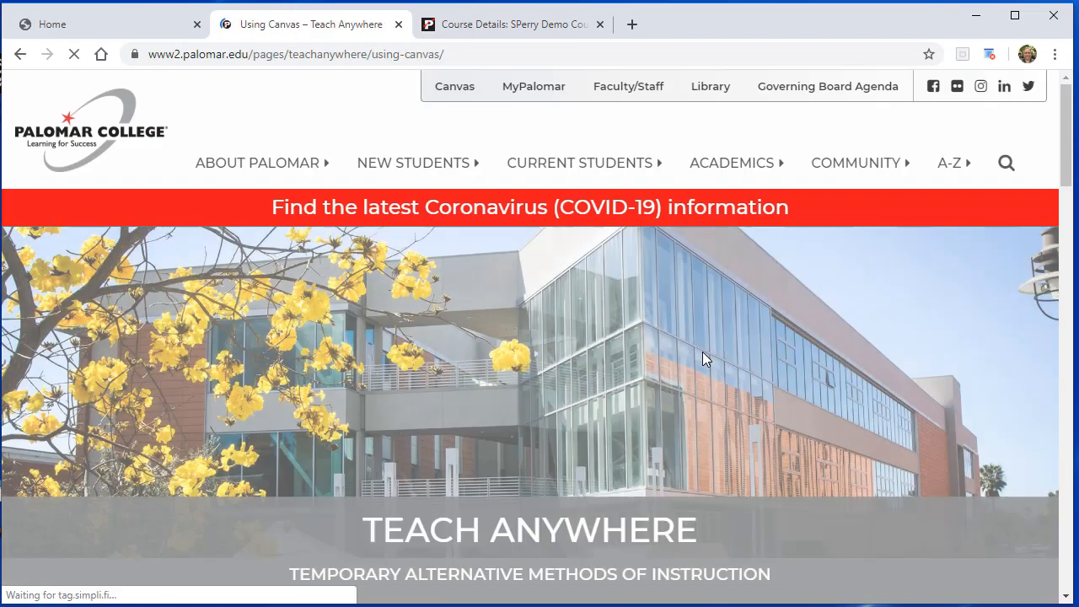
pyautogui.scroll(-10, 707, 361)
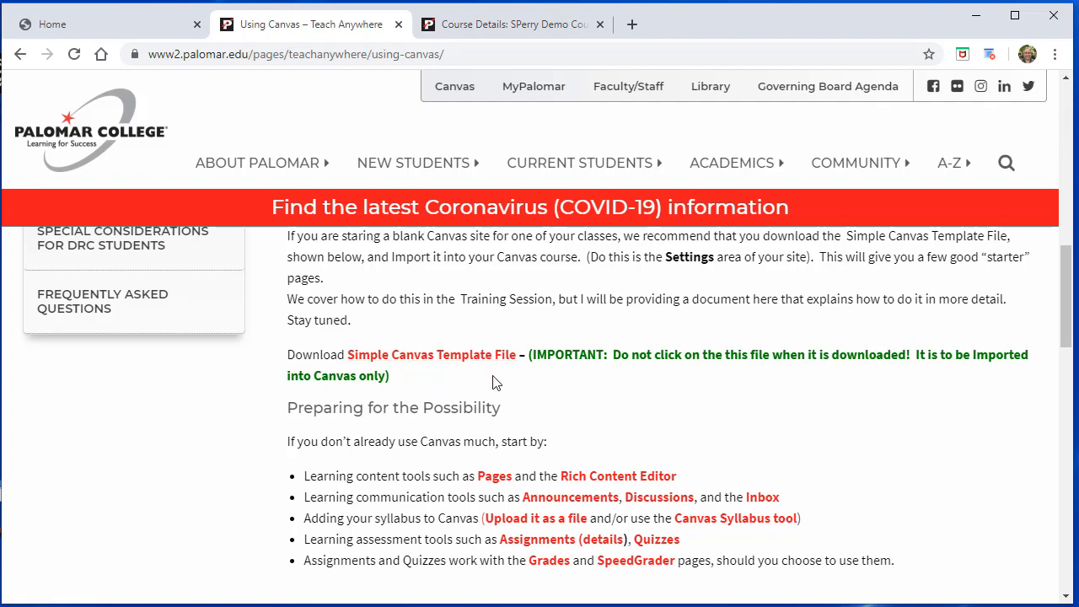
# Step: Download the Simple Canvas Template File from Workshop Resources on the Training page
pyautogui.scroll(3, 495, 375)
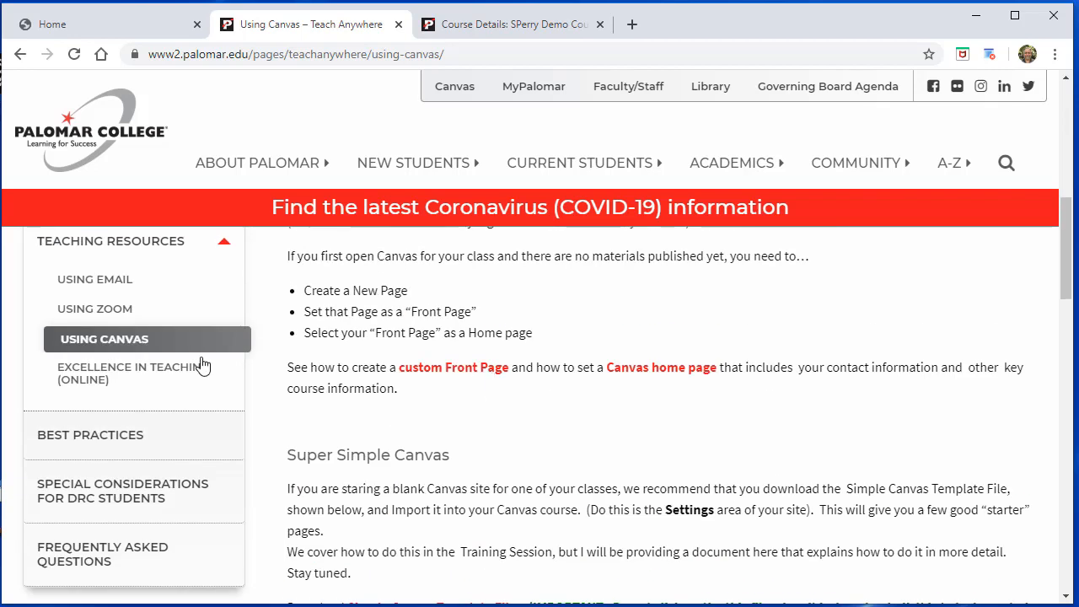
pyautogui.scroll(2, 152, 355)
pyautogui.click(79, 366)
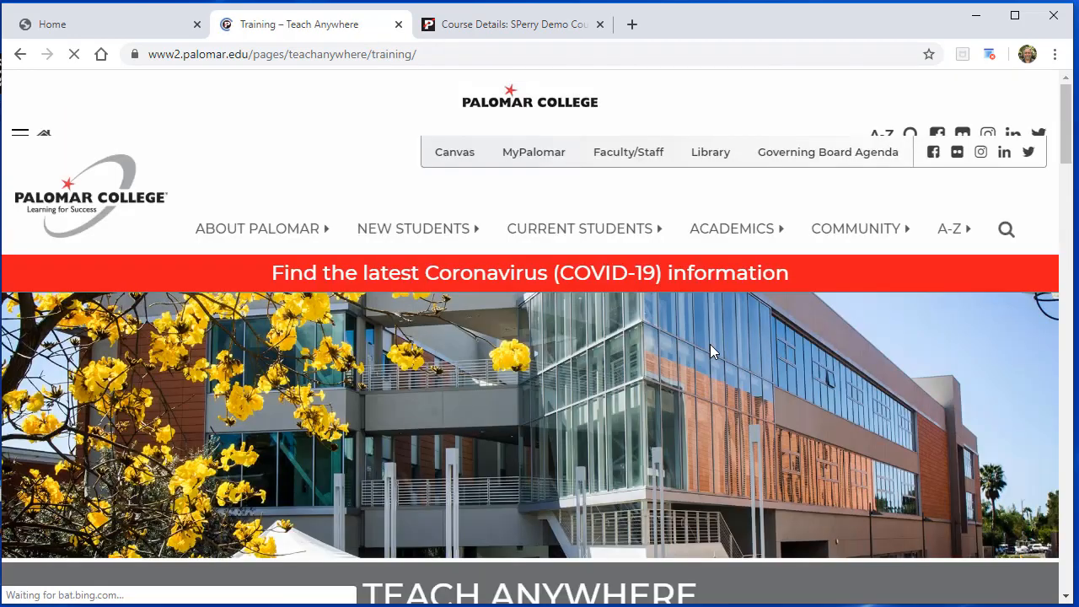
pyautogui.scroll(-15, 710, 353)
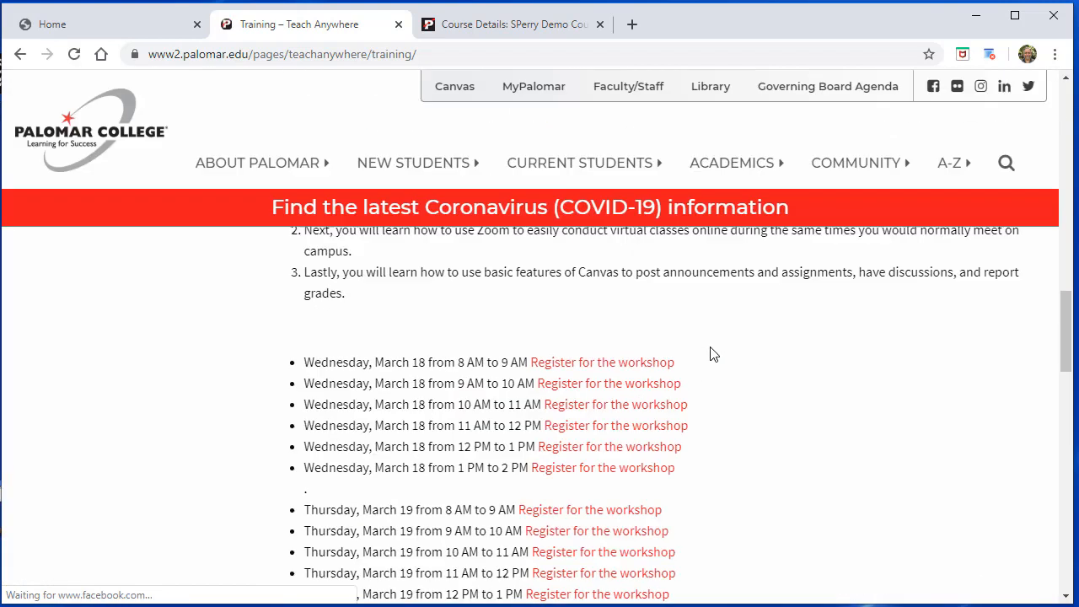
pyautogui.scroll(-3, 710, 354)
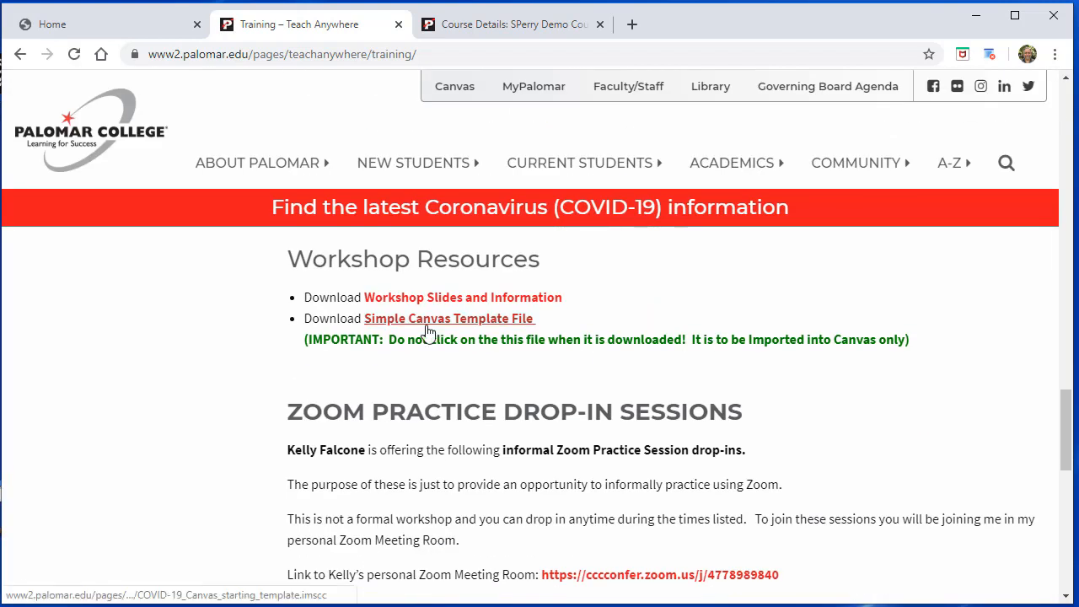
pyautogui.click(428, 319)
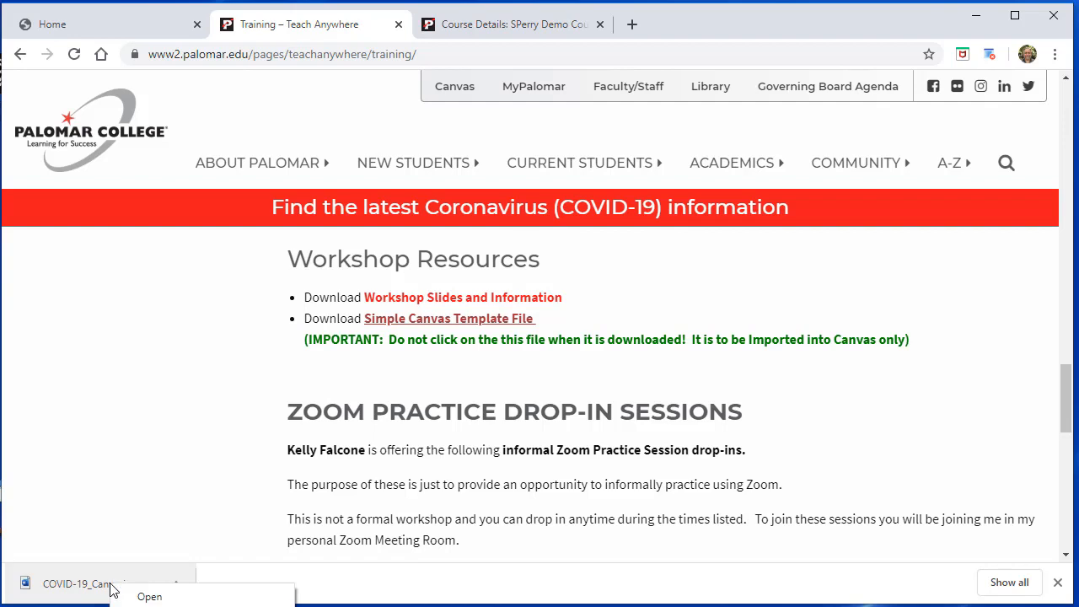
pyautogui.rightClick(113, 590)
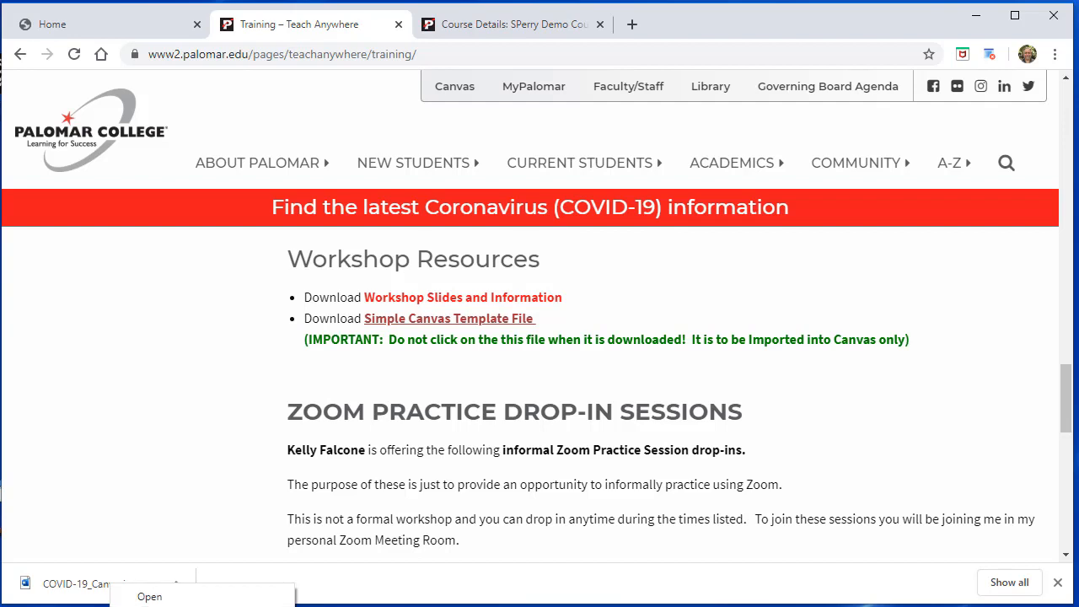
pyautogui.click(161, 606)
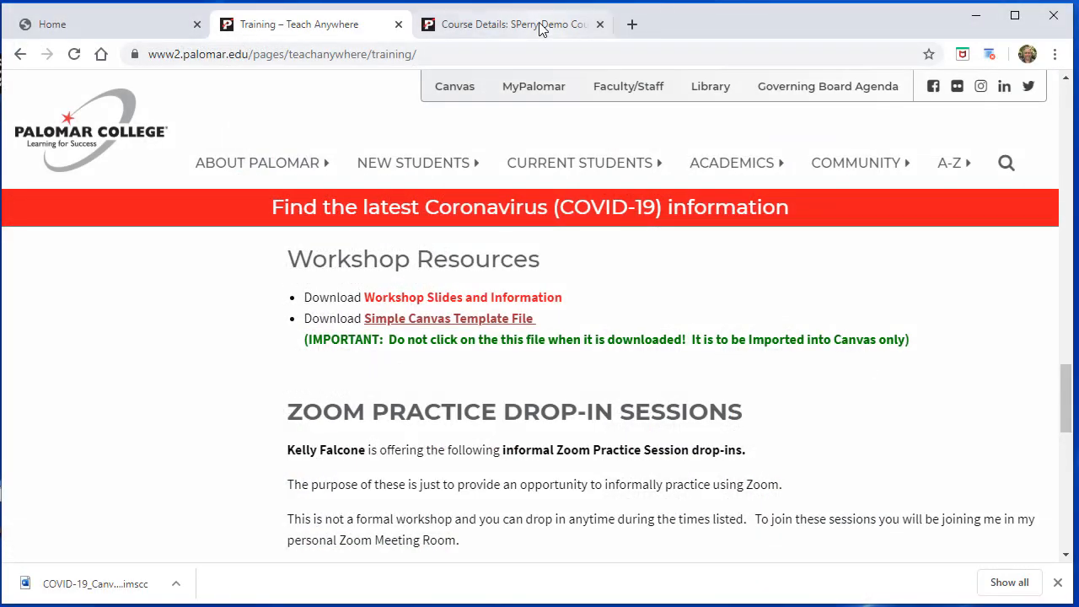
# Step: Switch to the demo course in Canvas and view its home page
pyautogui.click(539, 26)
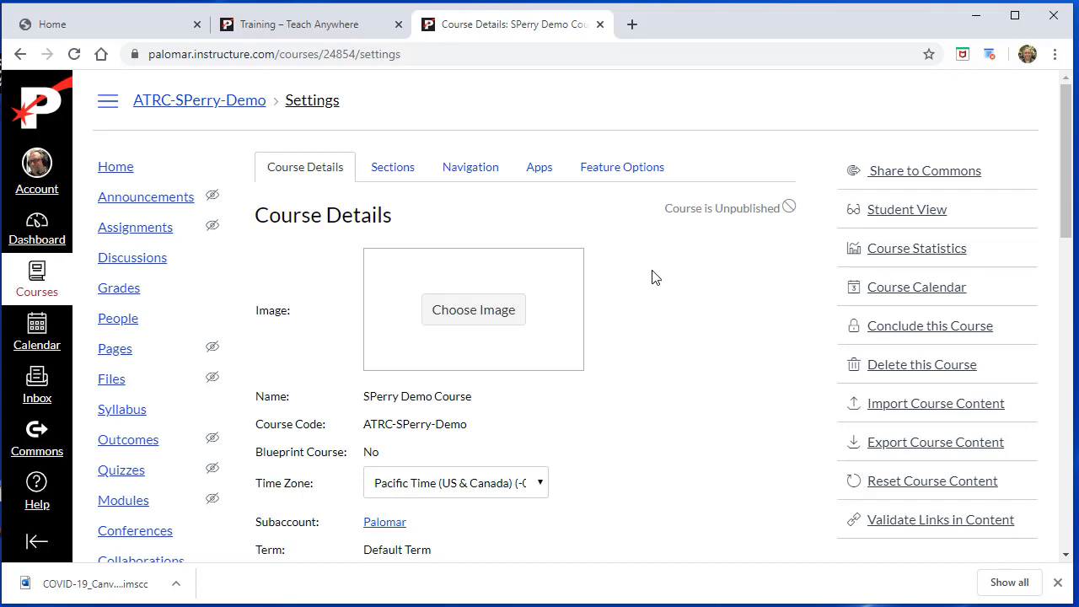
pyautogui.click(121, 167)
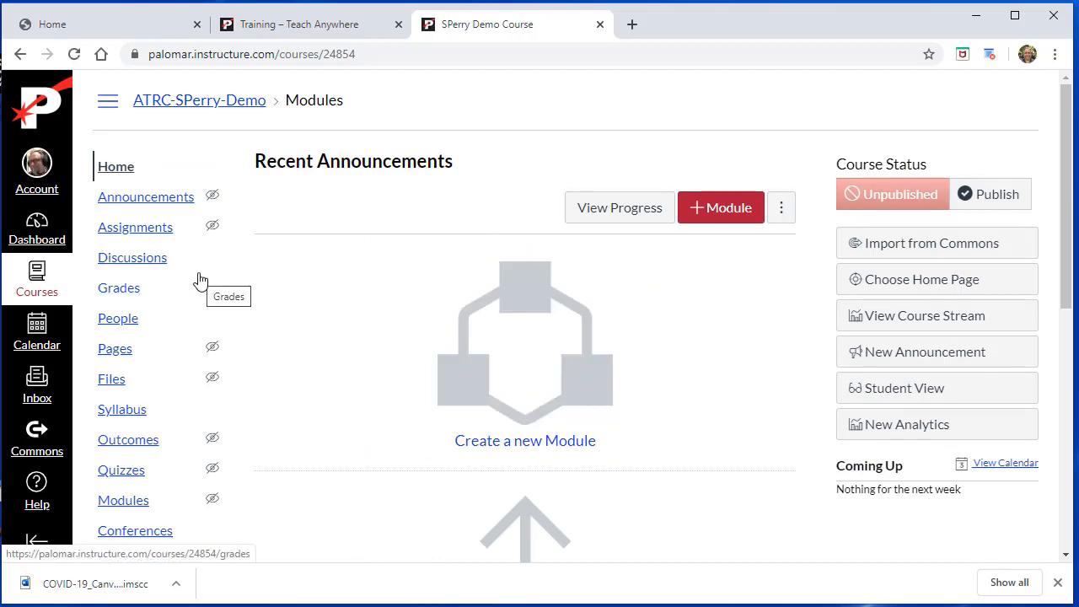
# Step: Open the Import Course Content page from the course settings and dismiss the browser's download bar
pyautogui.scroll(-6, 200, 281)
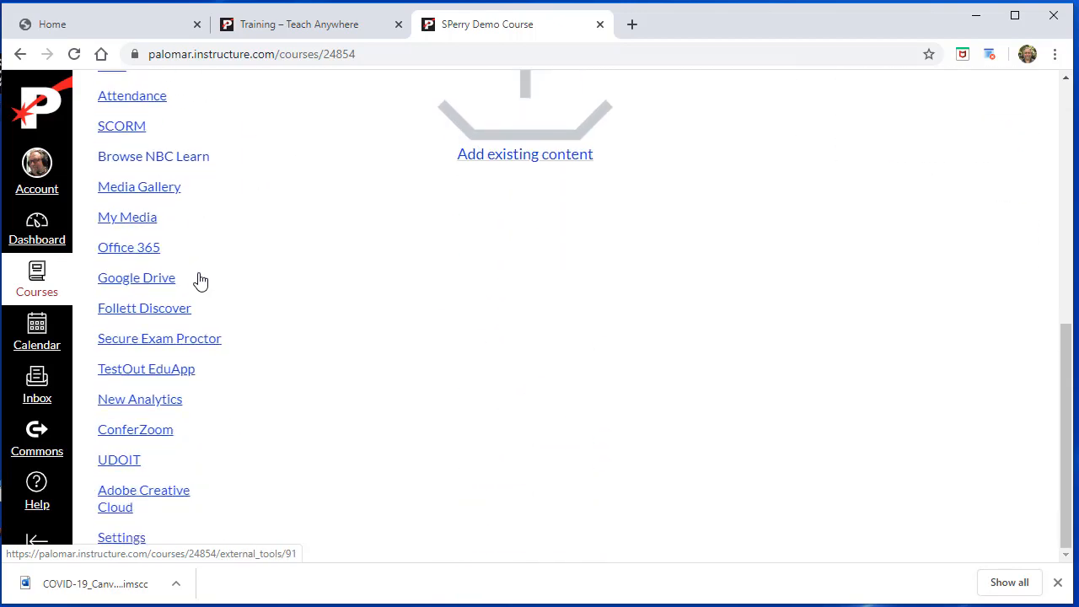
pyautogui.click(130, 540)
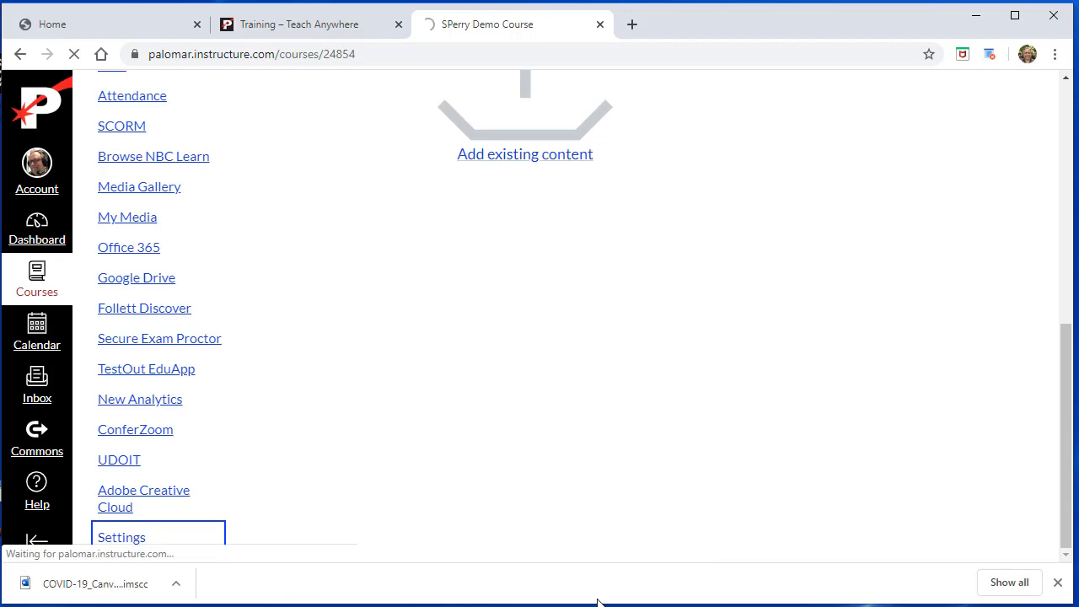
pyautogui.click(1058, 583)
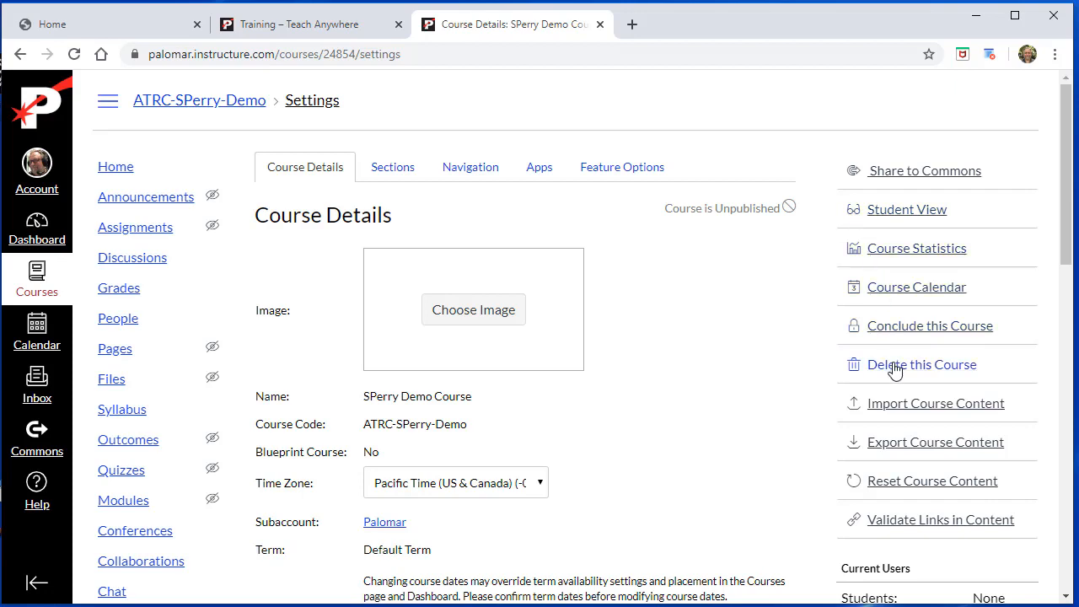
pyautogui.click(933, 413)
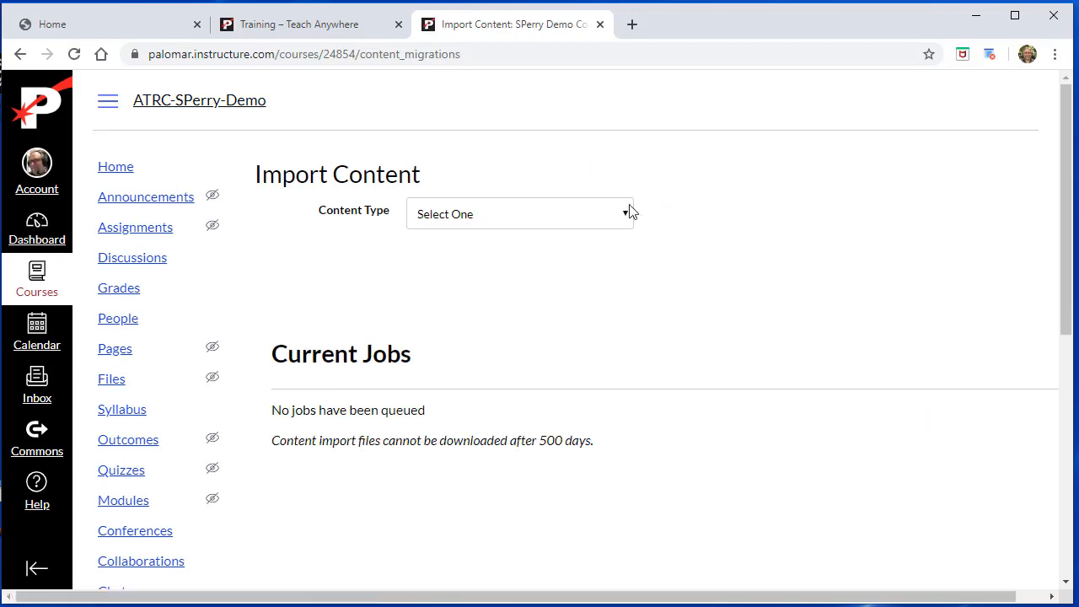
# Step: Import all content from COVID-19_Canvas_starting_template (8).imscc as a Canvas Course Export Package
pyautogui.click(540, 221)
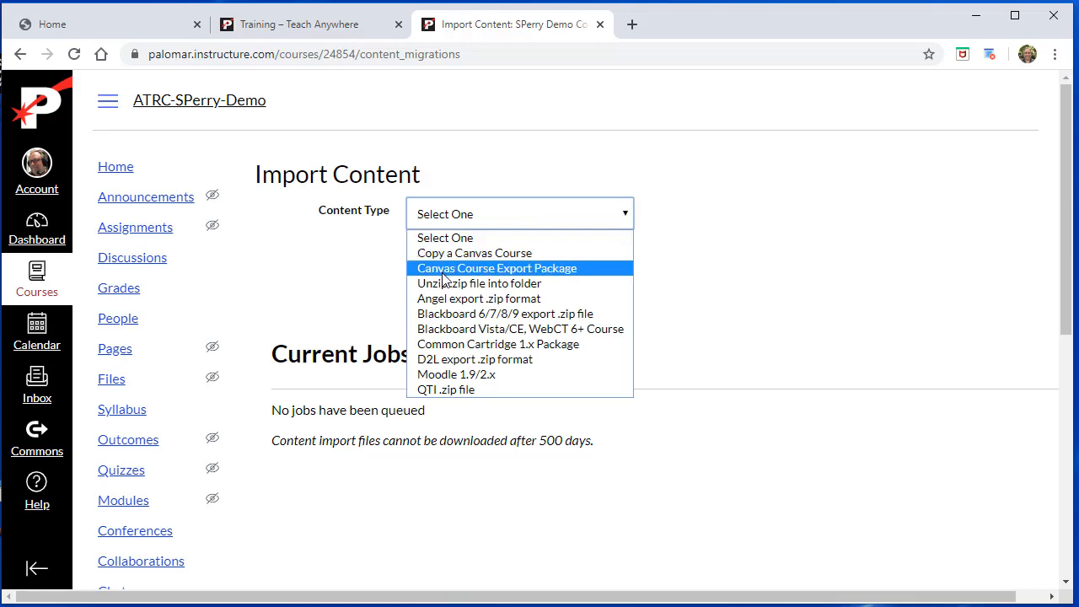
pyautogui.click(513, 268)
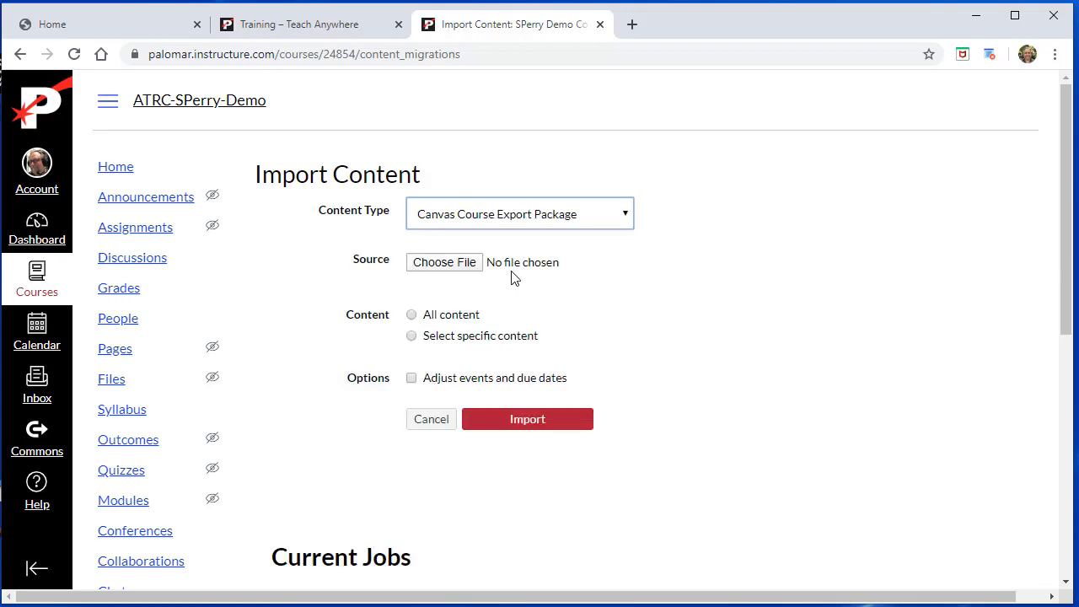
pyautogui.click(445, 263)
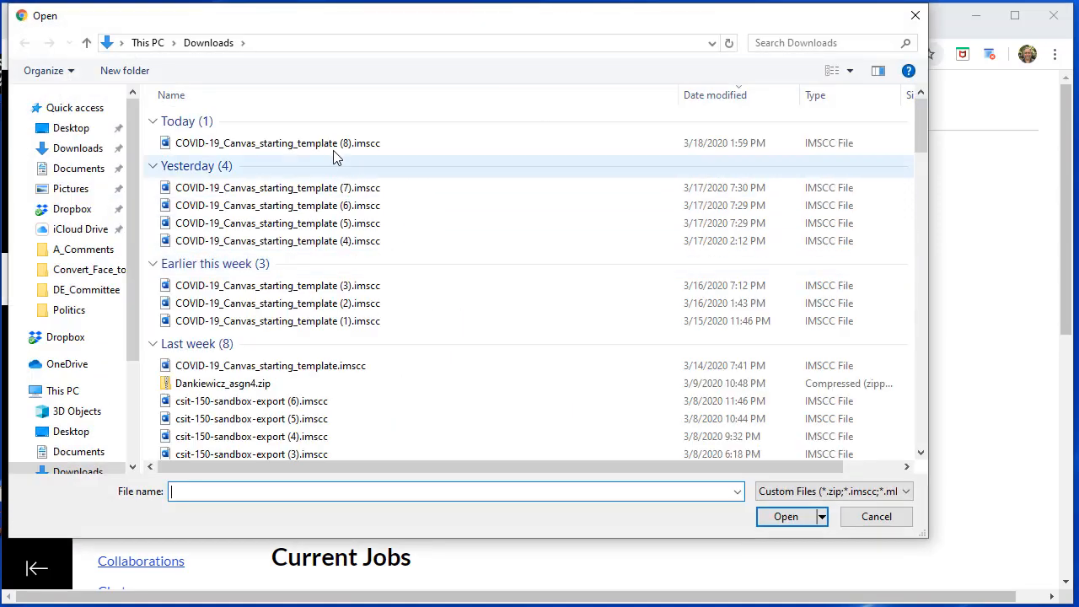
pyautogui.click(310, 144)
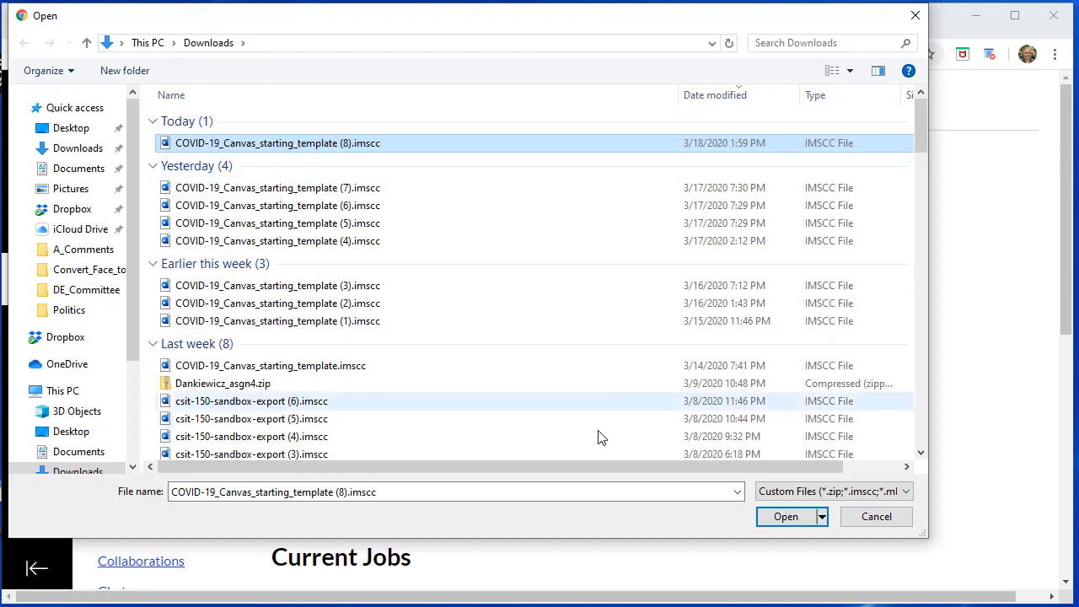
pyautogui.click(777, 512)
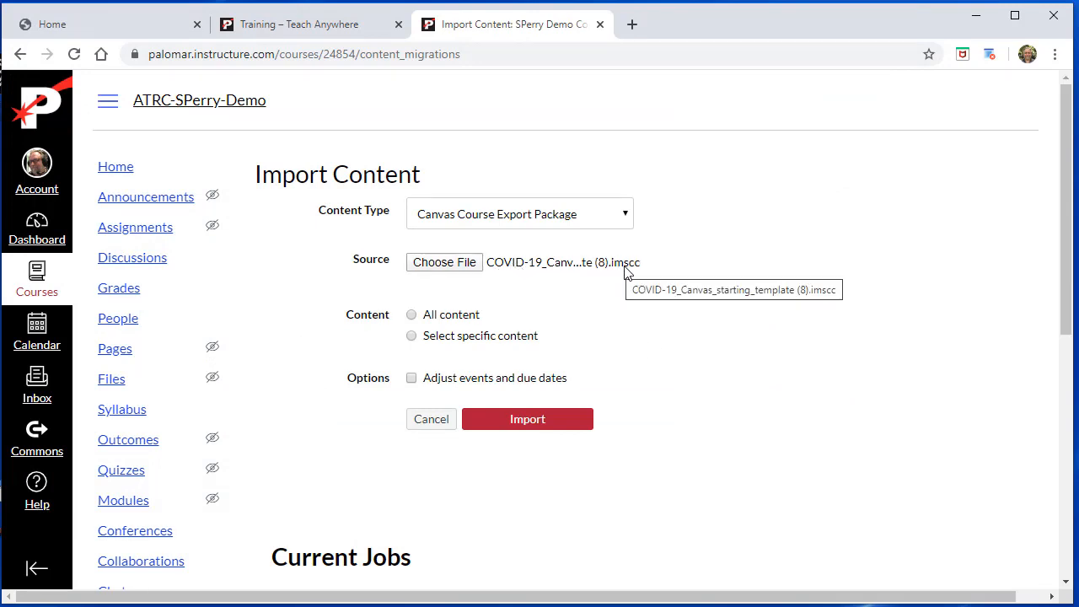
pyautogui.click(412, 314)
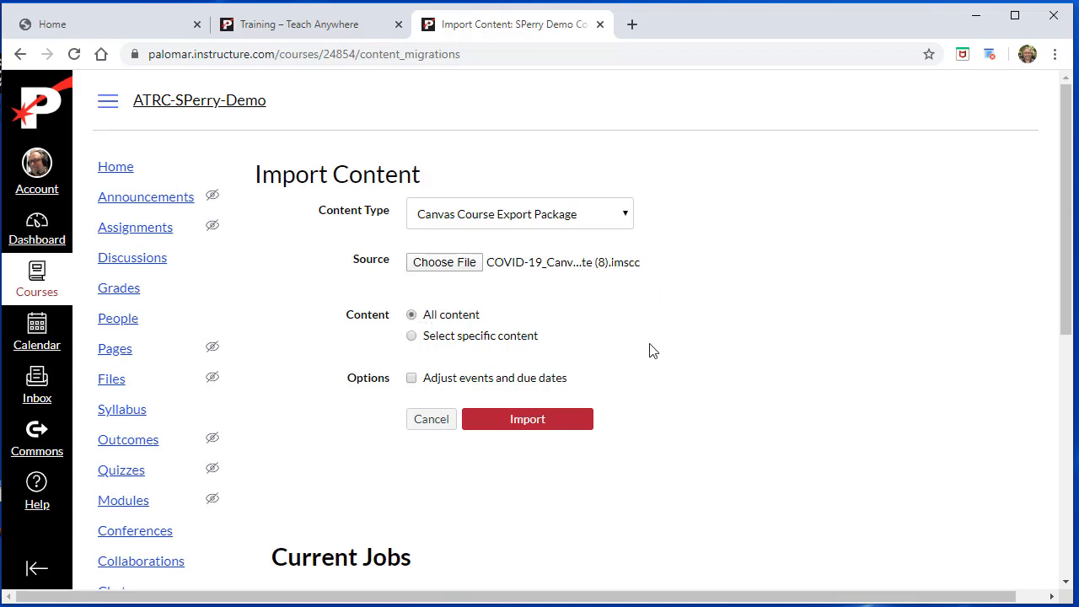
pyautogui.click(528, 420)
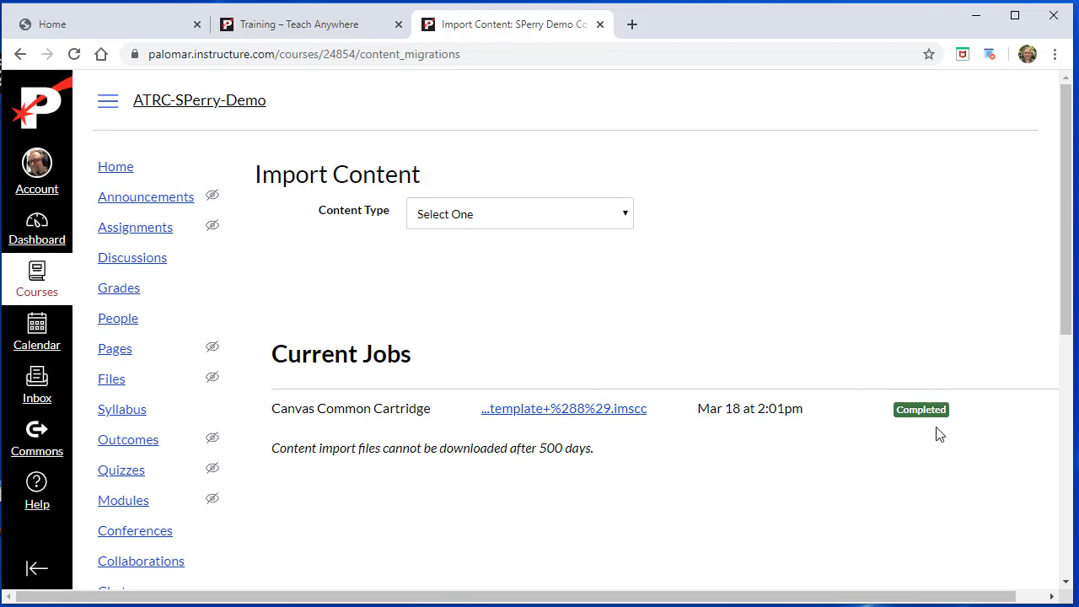
# Step: Open the course home page and review the imported welcome and contact text
pyautogui.click(127, 172)
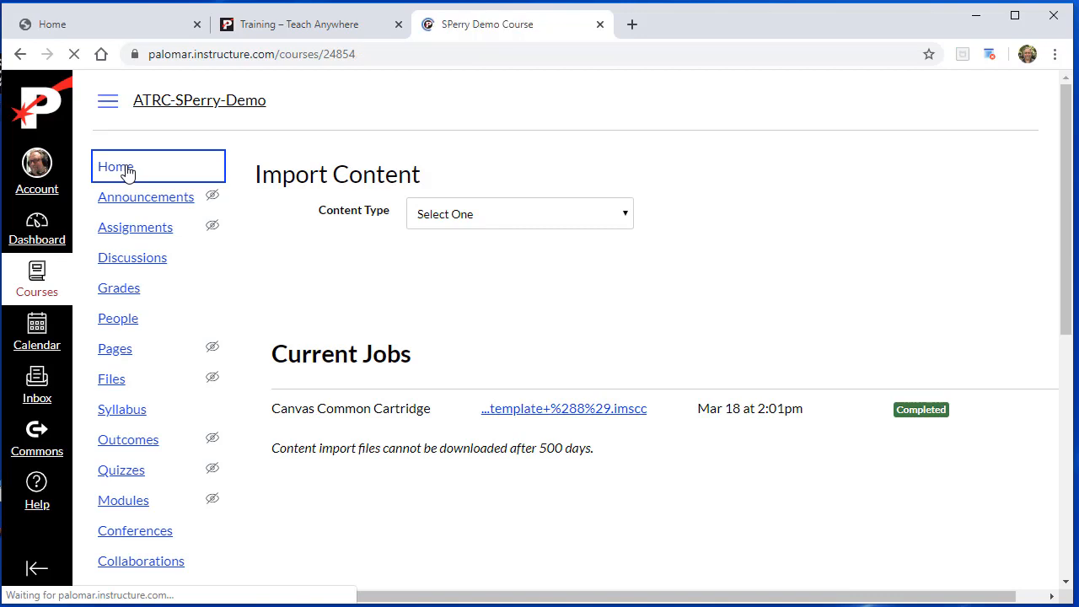
pyautogui.scroll(-2, 705, 341)
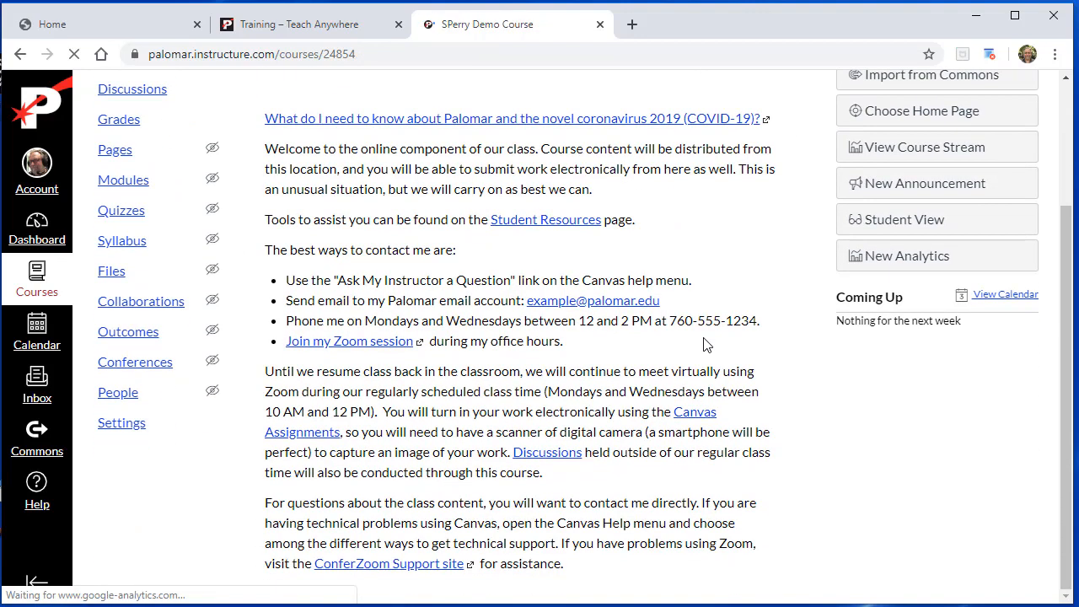
pyautogui.scroll(1, 706, 344)
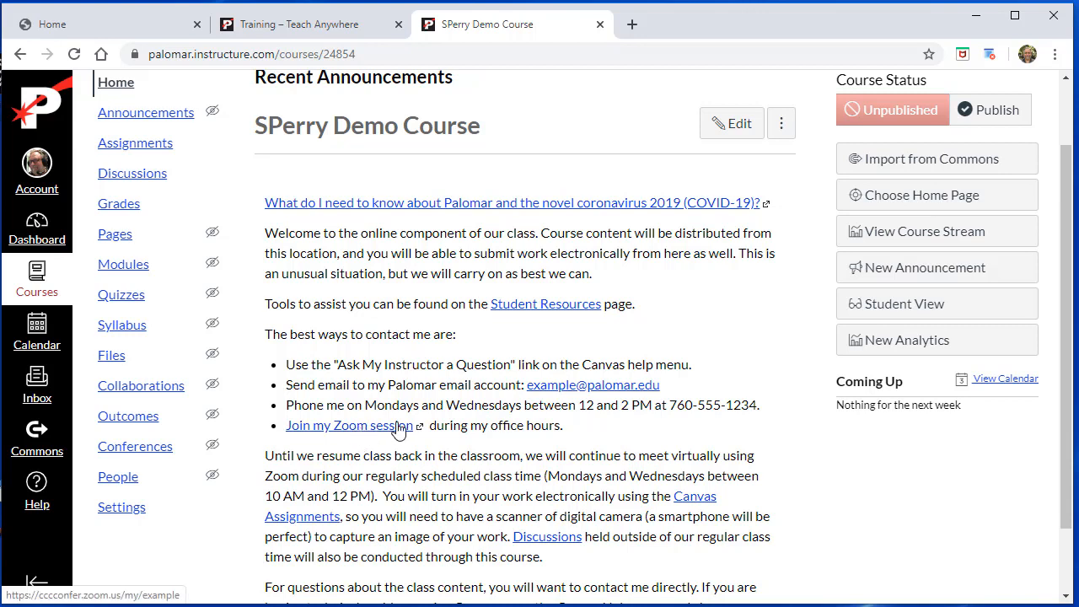
pyautogui.scroll(1, 613, 396)
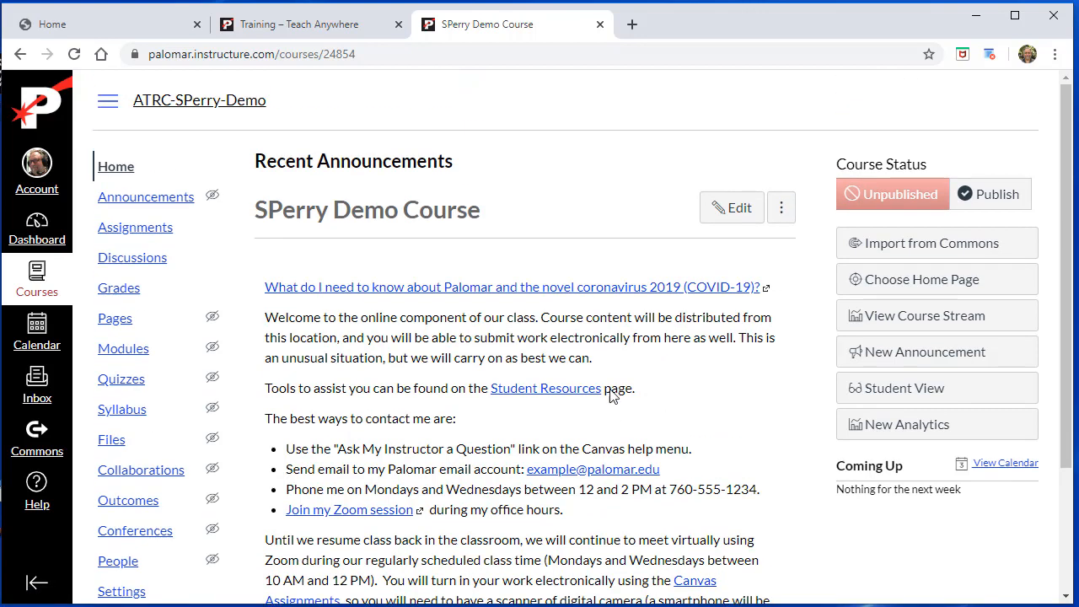
# Step: Open the Home page for editing, look over its content and options, and leave the editor
pyautogui.click(723, 211)
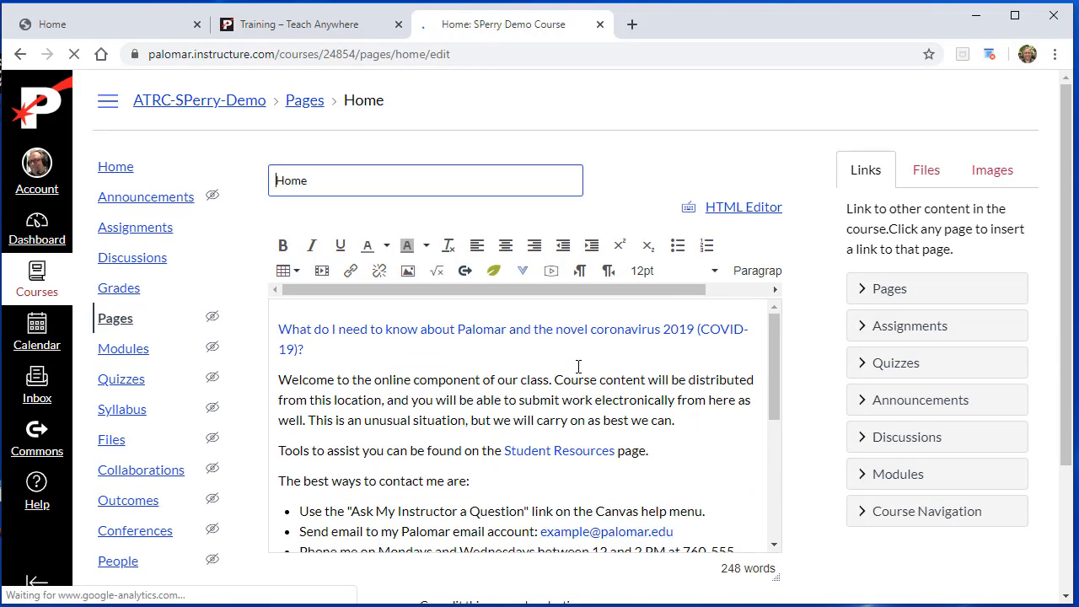
pyautogui.scroll(-2, 800, 426)
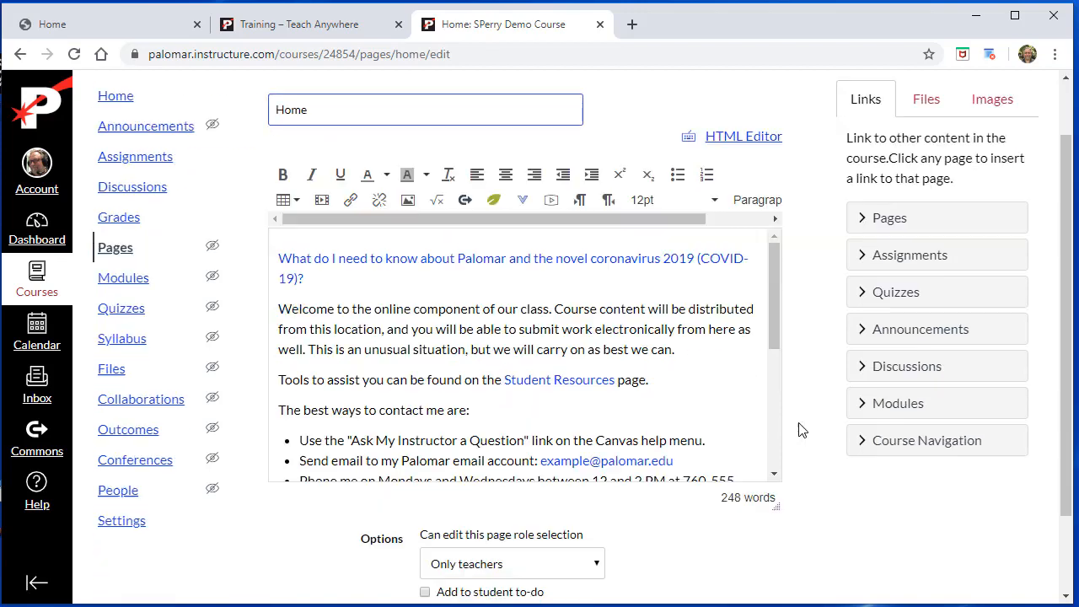
pyautogui.click(761, 558)
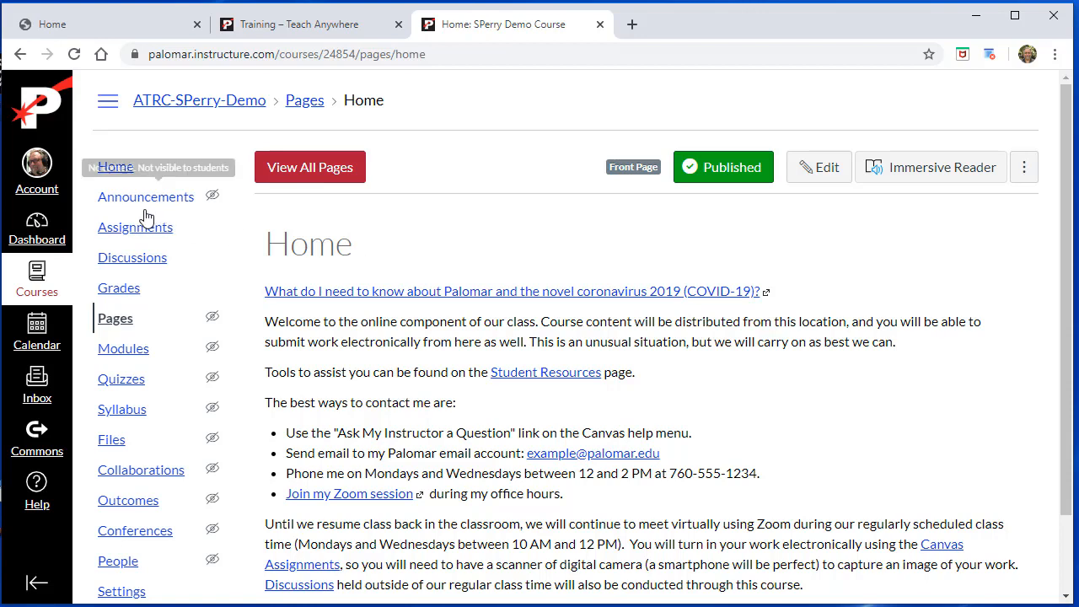
# Step: Look over the course's Assignments and Discussions pages and open the Grades page
pyautogui.click(136, 235)
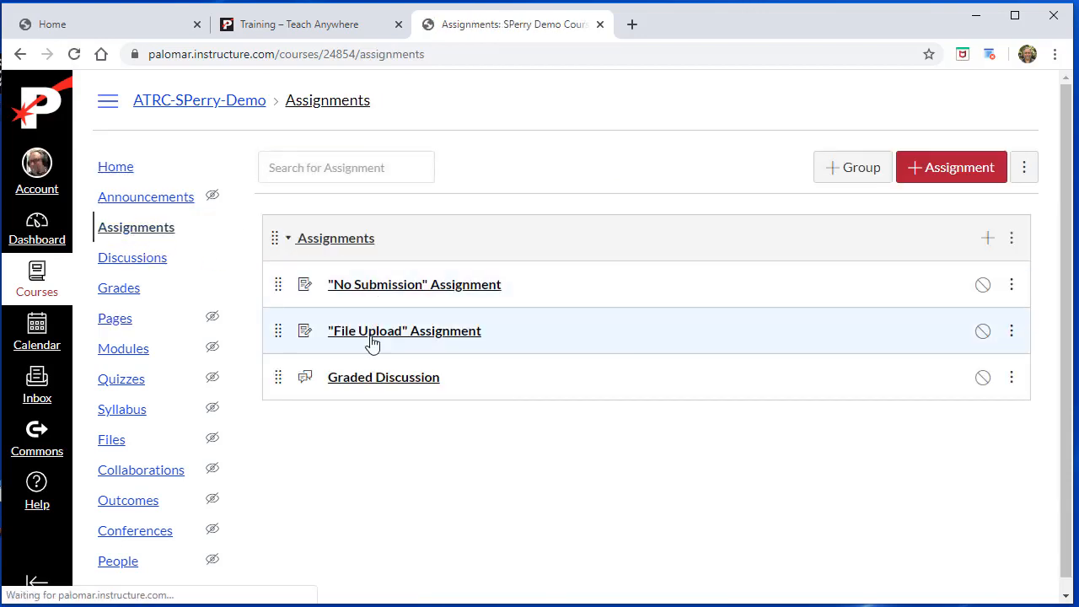
pyautogui.click(147, 254)
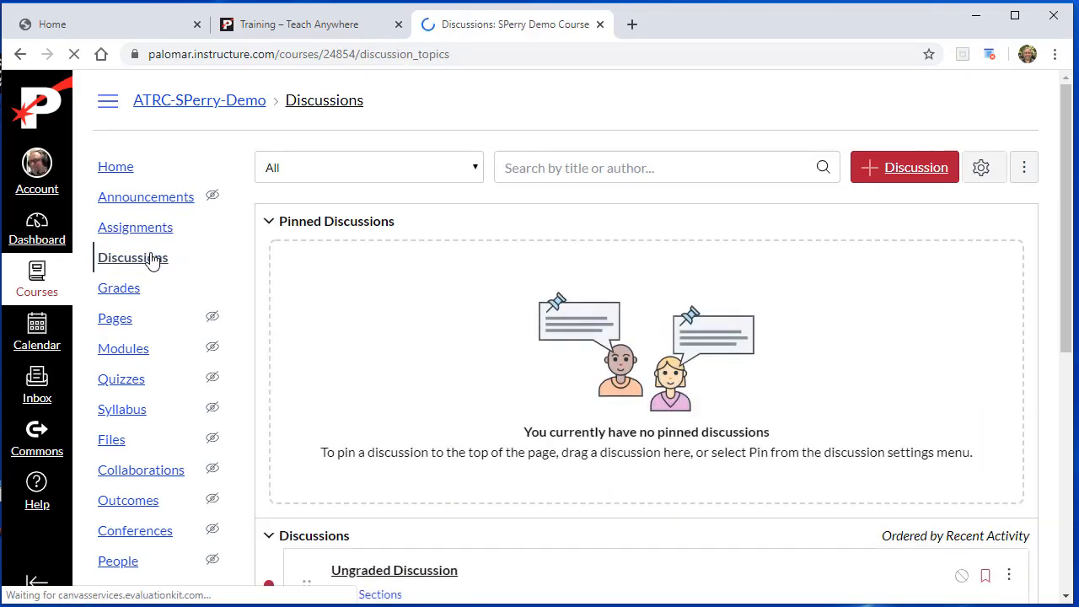
pyautogui.scroll(-3, 436, 366)
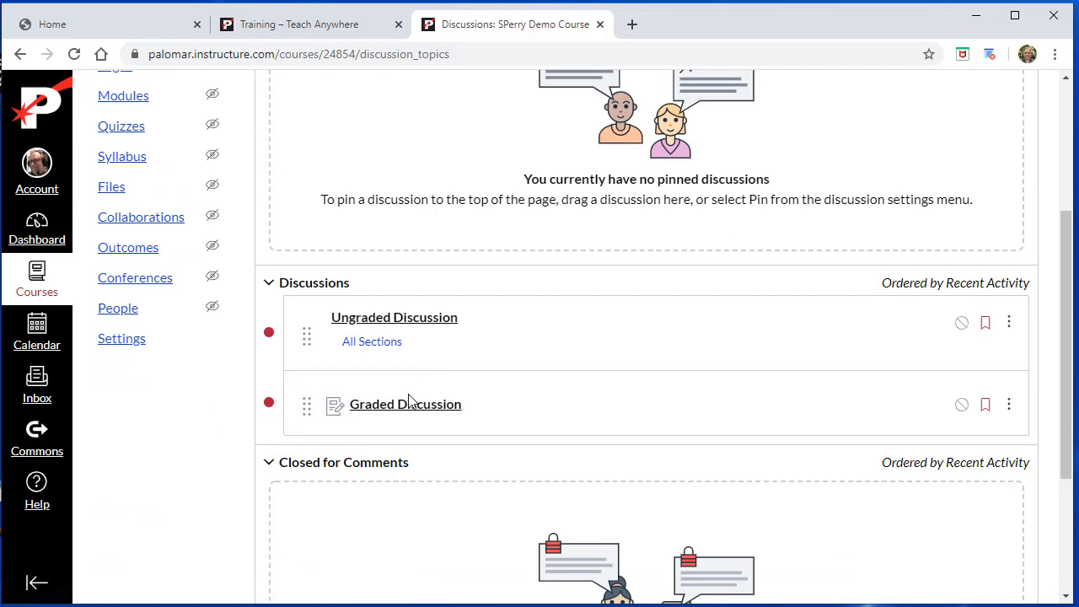
pyautogui.scroll(2, 270, 340)
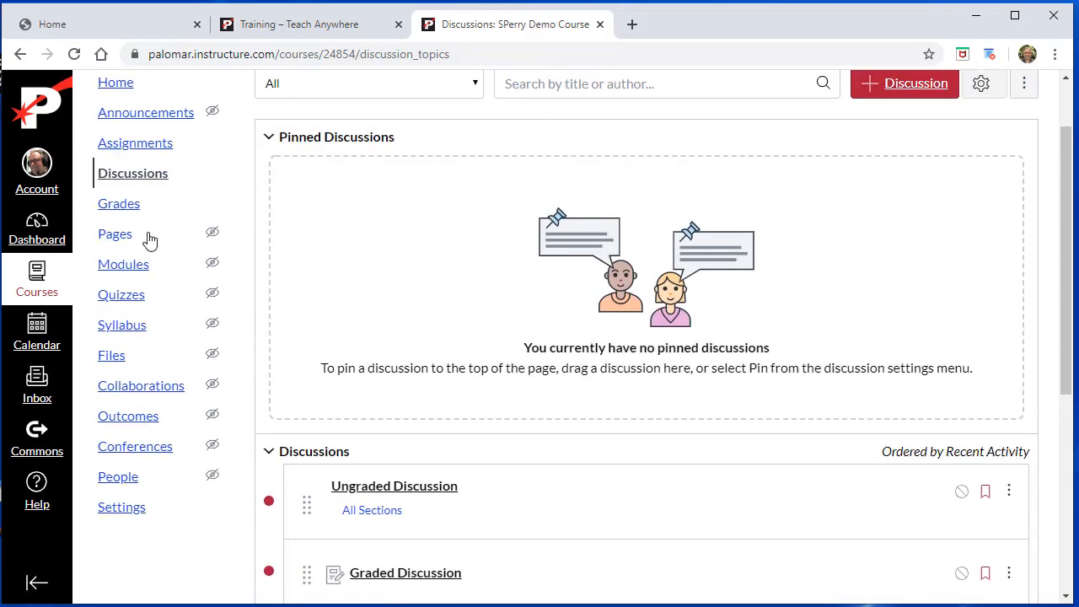
pyautogui.click(115, 212)
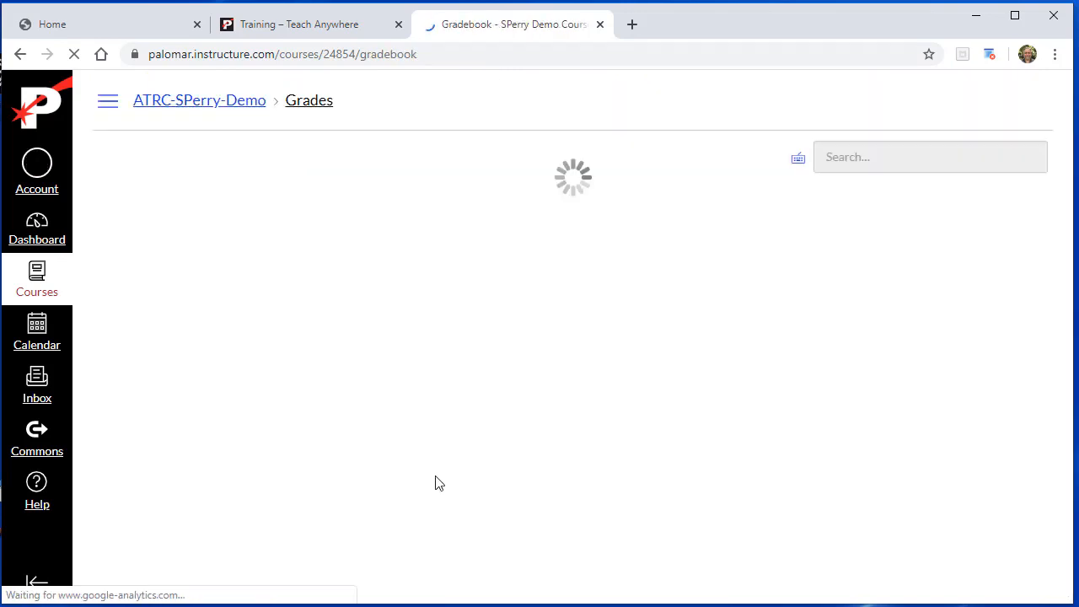